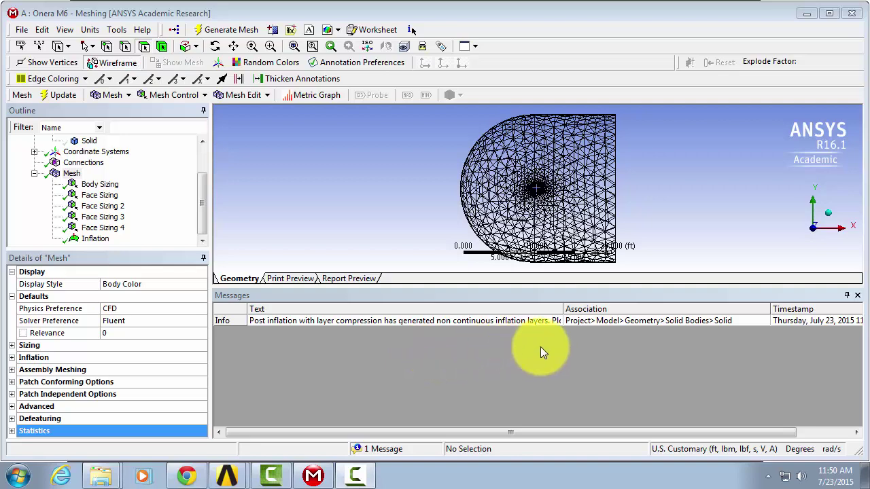
Close the Messages pane and show the mesh statistics with Orthogonal Quality as the mesh metric.
{"action": "left_click", "coordinate": [859, 295]}
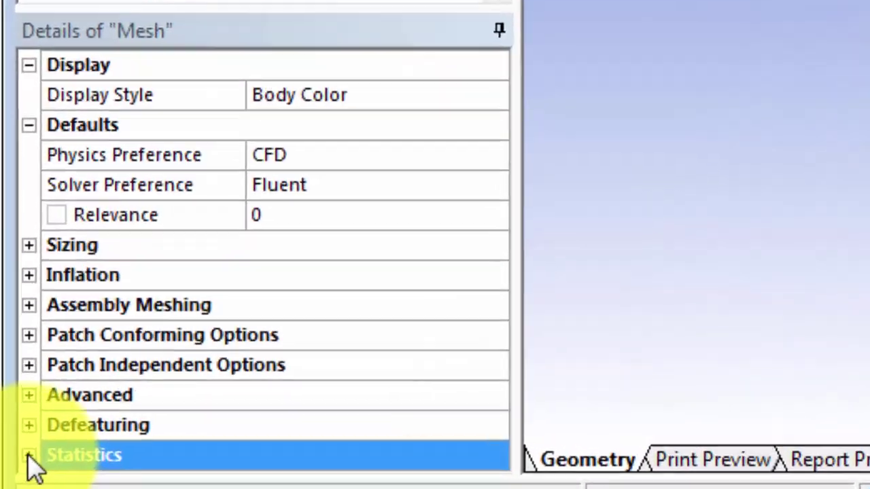
{"action": "left_click", "coordinate": [19, 440]}
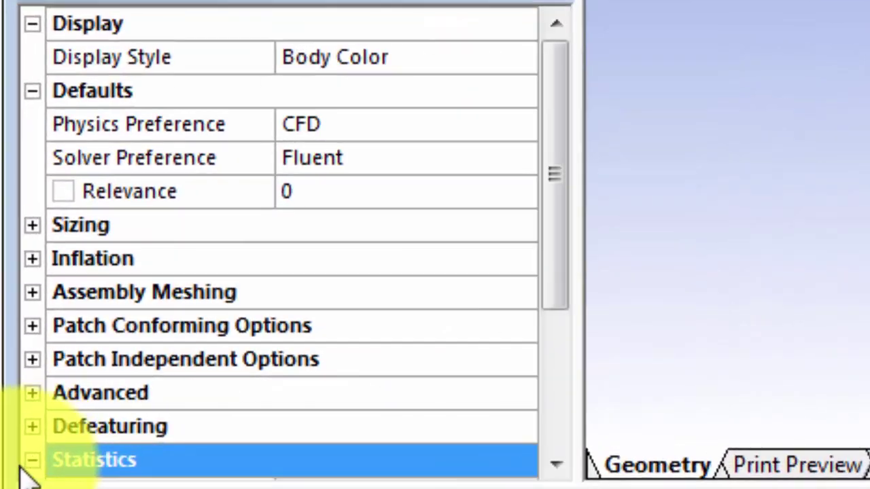
{"action": "left_click_drag", "start_coordinate": [563, 113], "coordinate": [547, 286]}
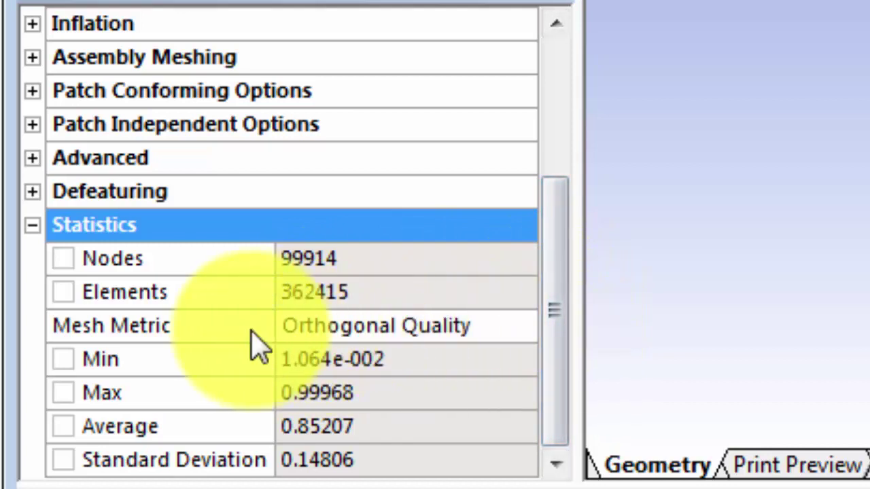
{"action": "left_click", "coordinate": [407, 332]}
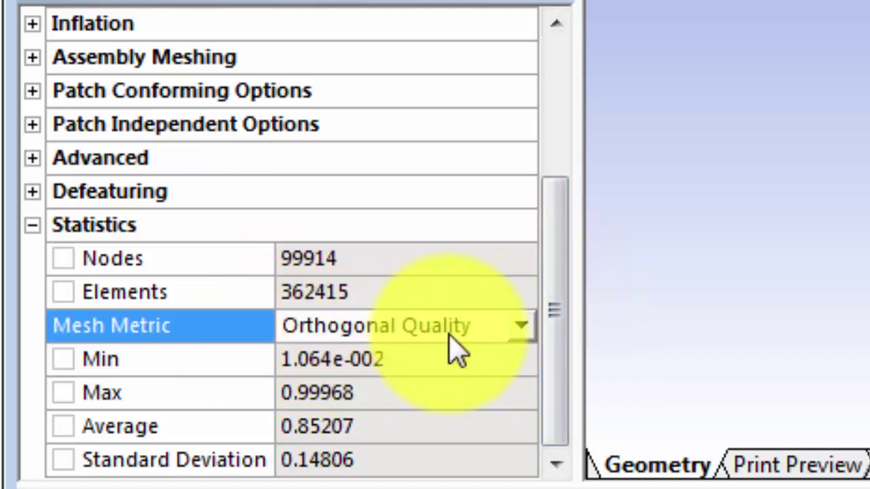
{"action": "left_click", "coordinate": [522, 329]}
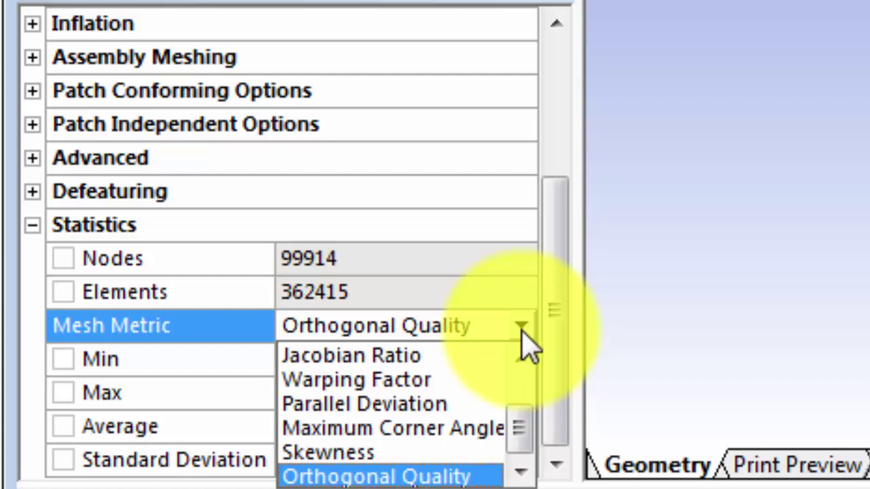
{"action": "left_click", "coordinate": [439, 478]}
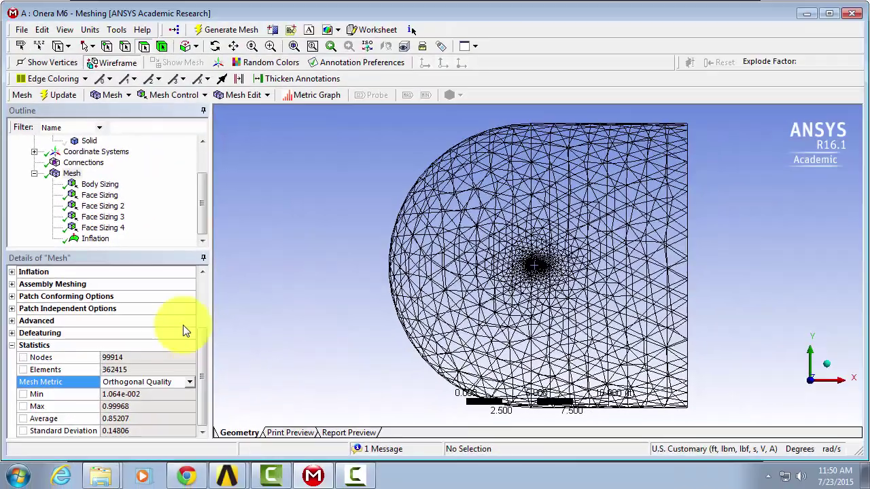
Examine the distribution of element quality in an enlarged mesh metric graph, and close the graph.
{"action": "left_click", "coordinate": [325, 95]}
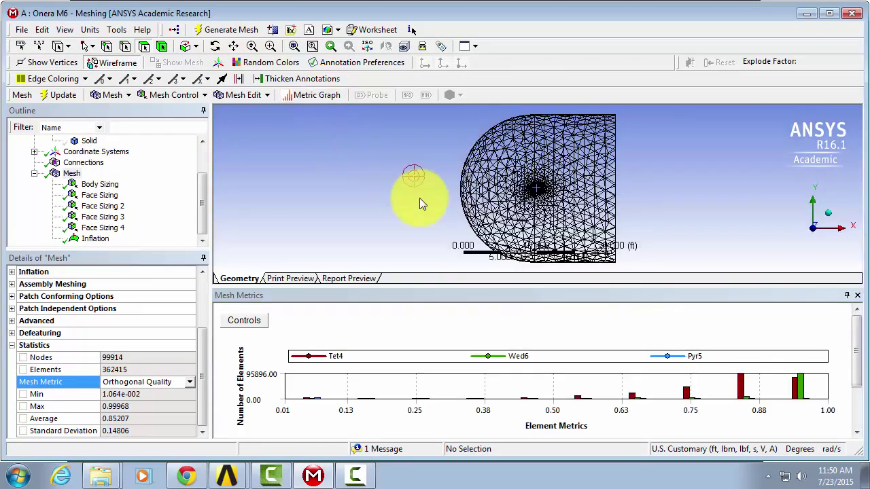
{"action": "left_click_drag", "start_coordinate": [498, 285], "coordinate": [507, 183]}
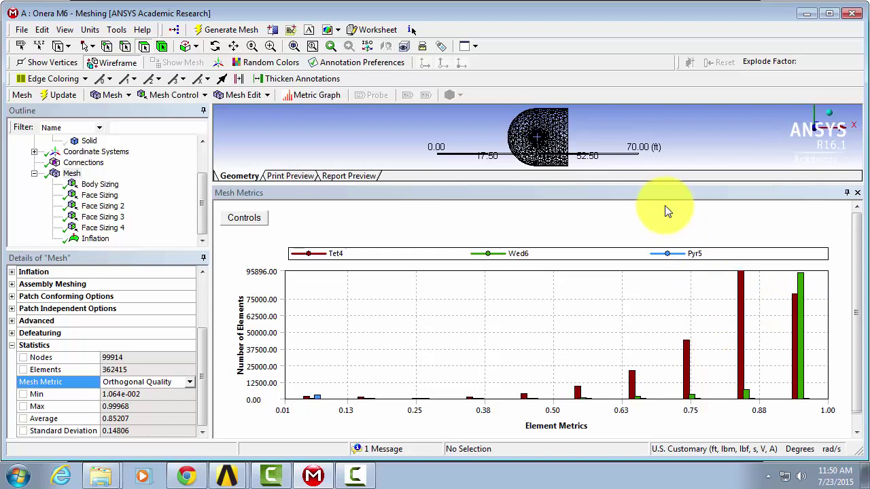
{"action": "left_click_drag", "start_coordinate": [652, 185], "coordinate": [641, 309]}
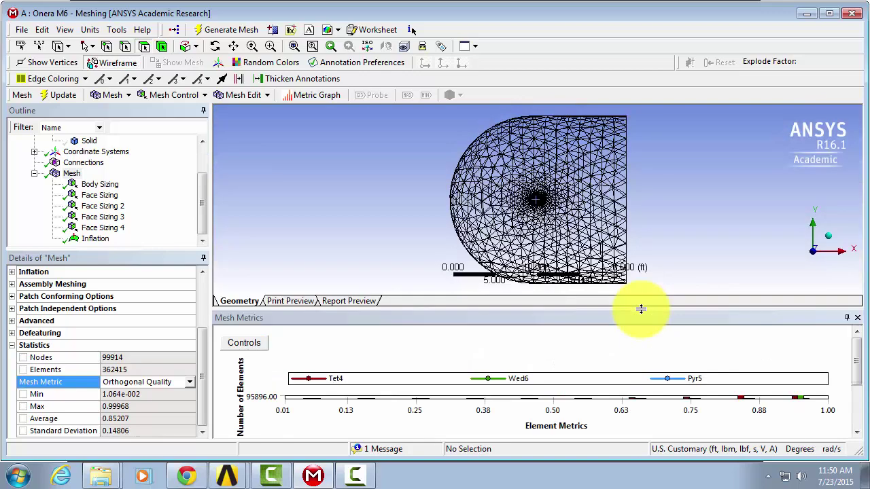
{"action": "left_click", "coordinate": [325, 95]}
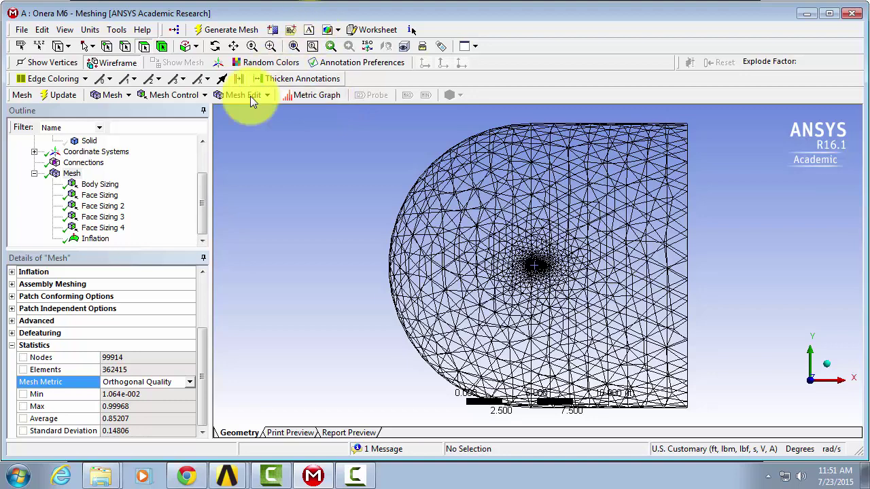
Turn off the wireframe display and create a named selection near_side from the flat D-shaped face around the wing root.
{"action": "left_click", "coordinate": [126, 68]}
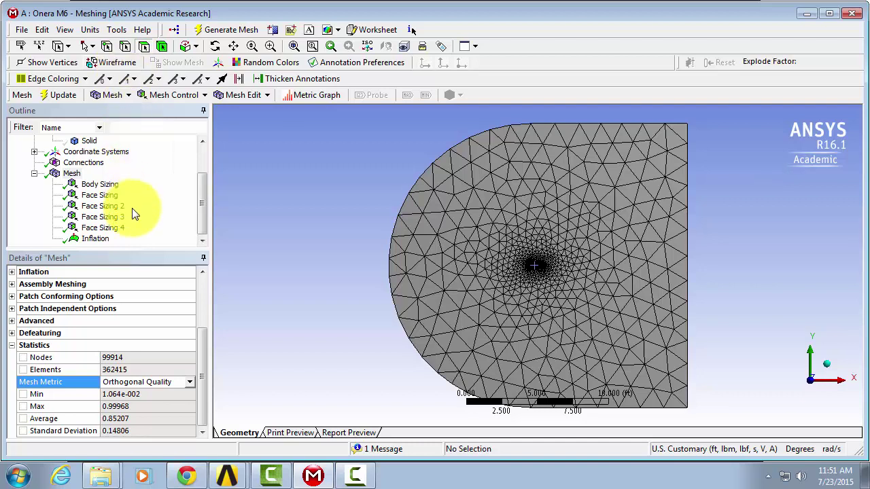
{"action": "left_click_drag", "start_coordinate": [125, 248], "coordinate": [126, 301]}
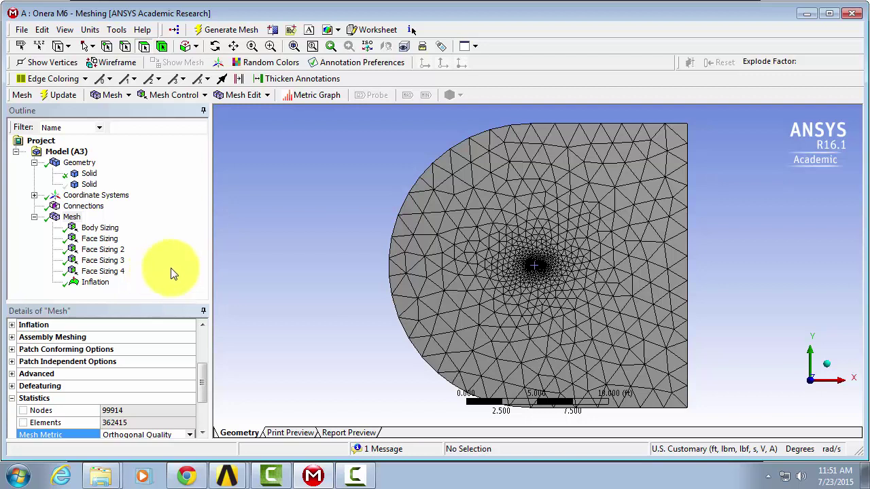
{"action": "left_click", "coordinate": [143, 47]}
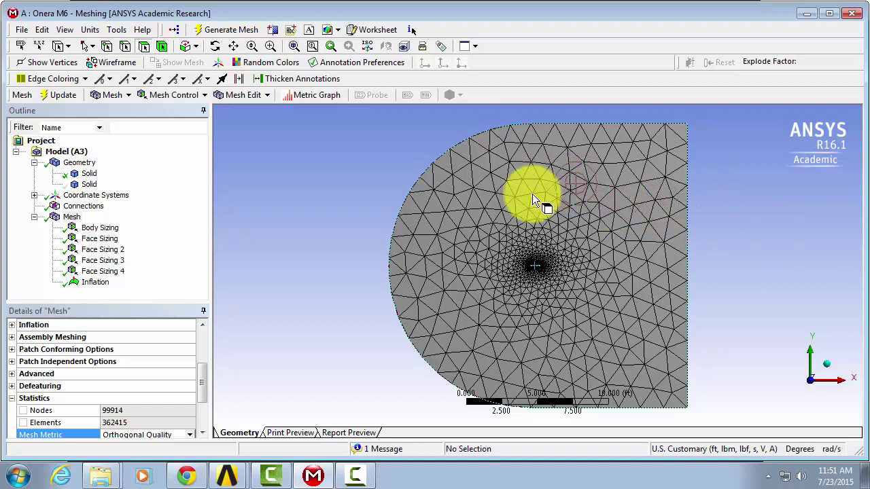
{"action": "left_click", "coordinate": [592, 230]}
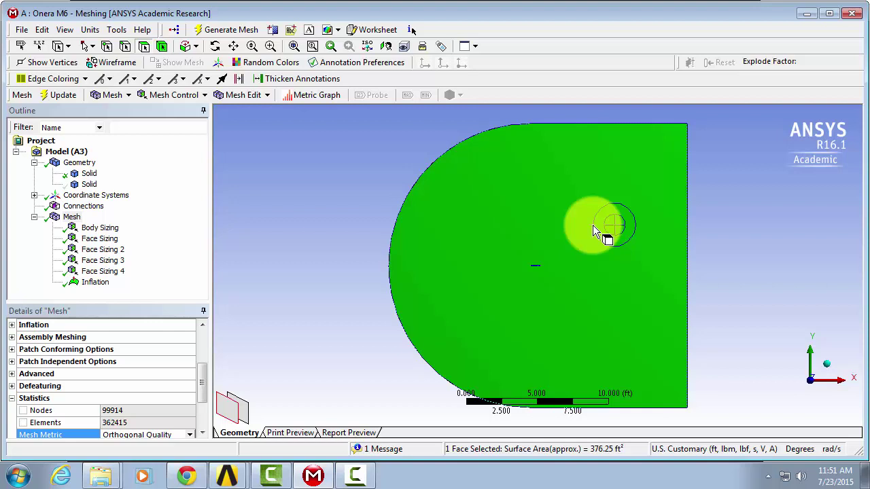
{"action": "right_click", "coordinate": [593, 226]}
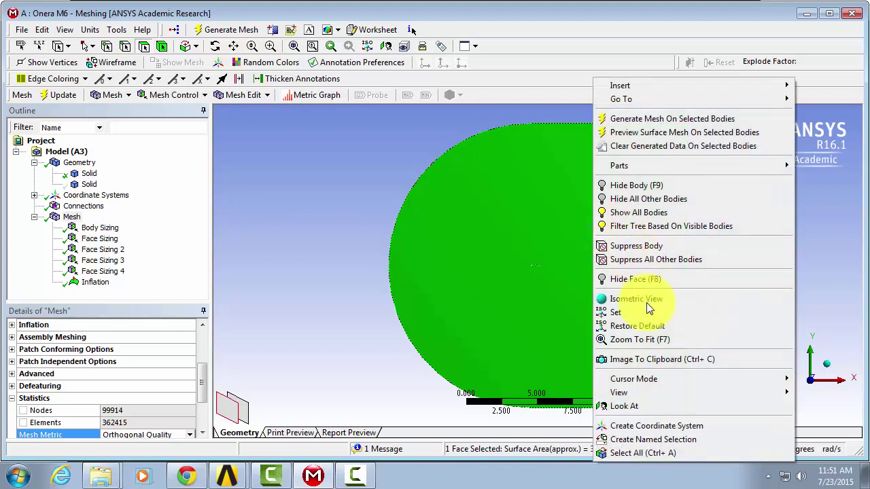
{"action": "left_click", "coordinate": [644, 440]}
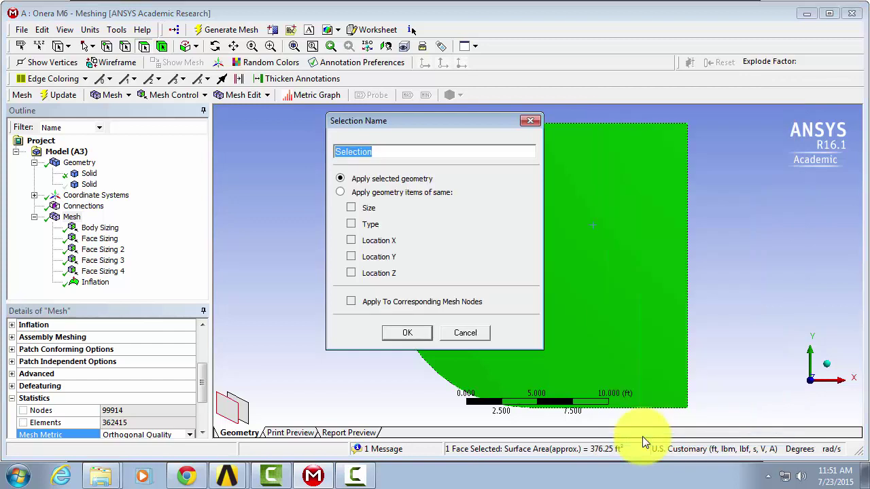
{"action": "type", "text": "nea"}
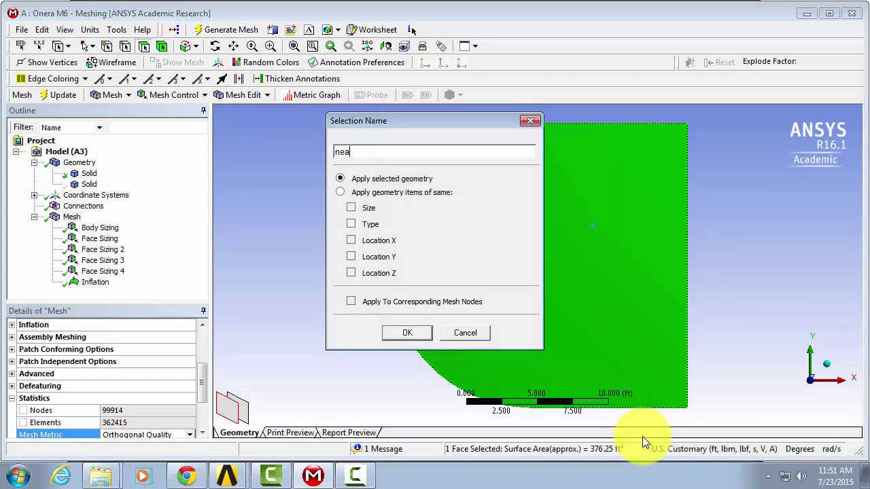
{"action": "type", "text": "r_side"}
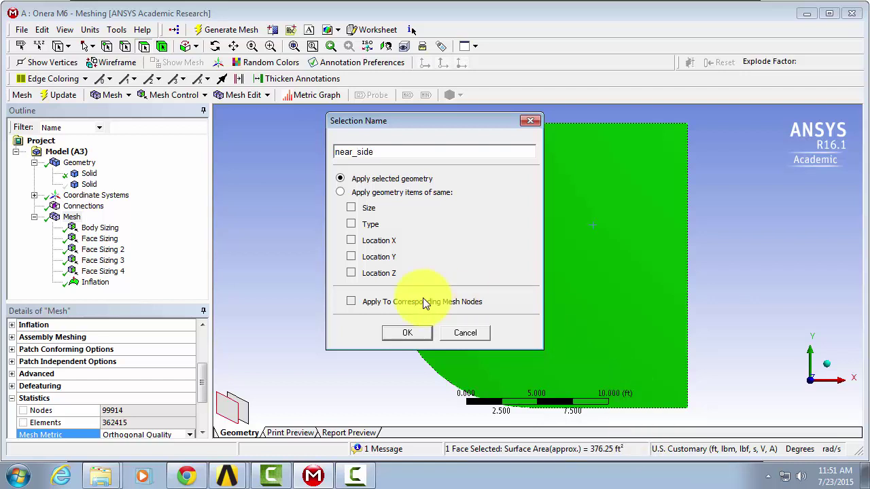
{"action": "left_click", "coordinate": [405, 334]}
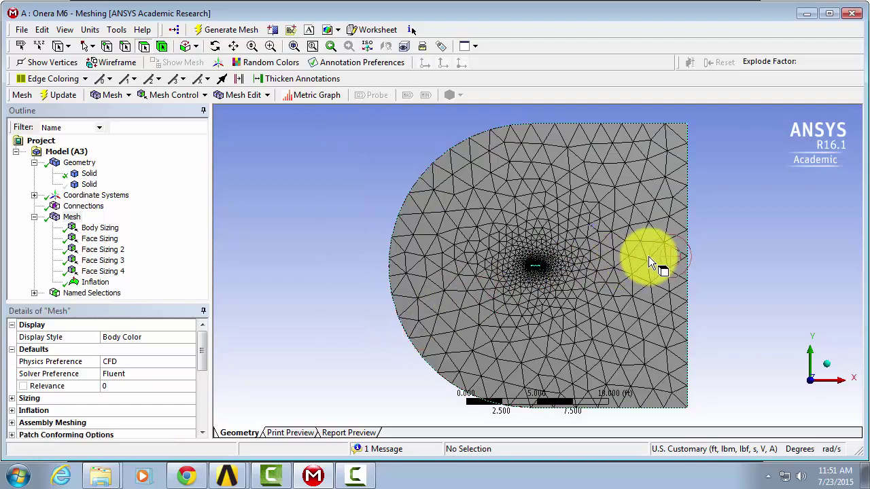
Create a named selection far_side from the cylindrical outer face of the domain.
{"action": "middle_click_drag", "start_coordinate": [649, 257], "coordinate": [618, 293]}
{"action": "left_click", "coordinate": [615, 201]}
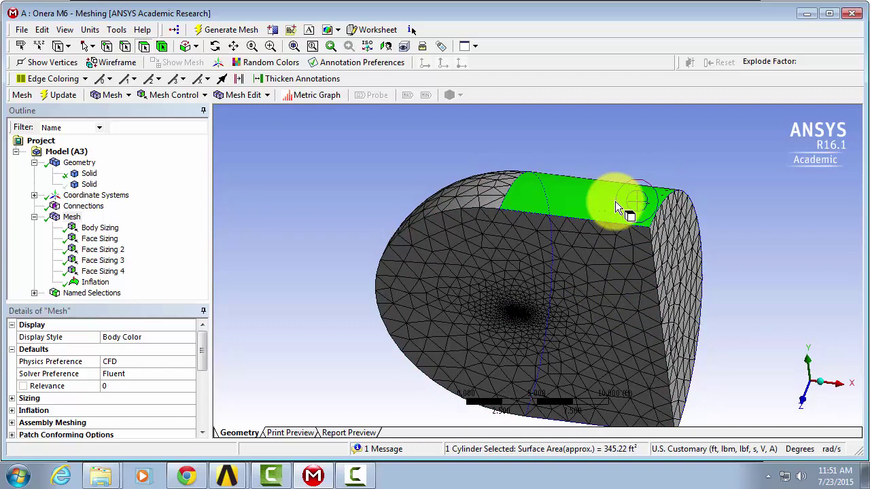
{"action": "right_click", "coordinate": [615, 201]}
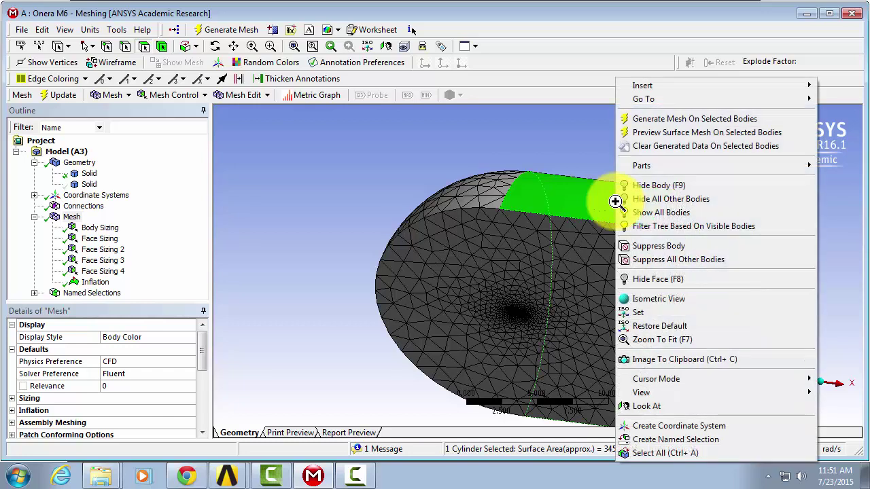
{"action": "left_click", "coordinate": [698, 440]}
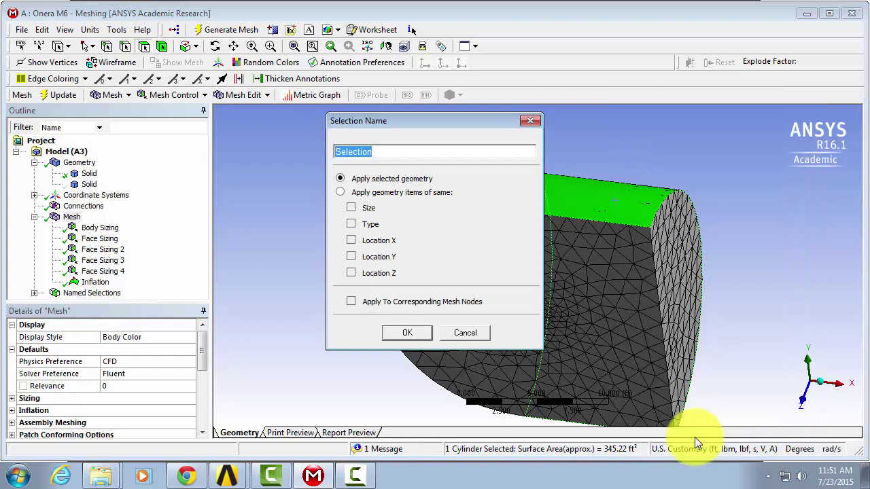
{"action": "type", "text": "far_si"}
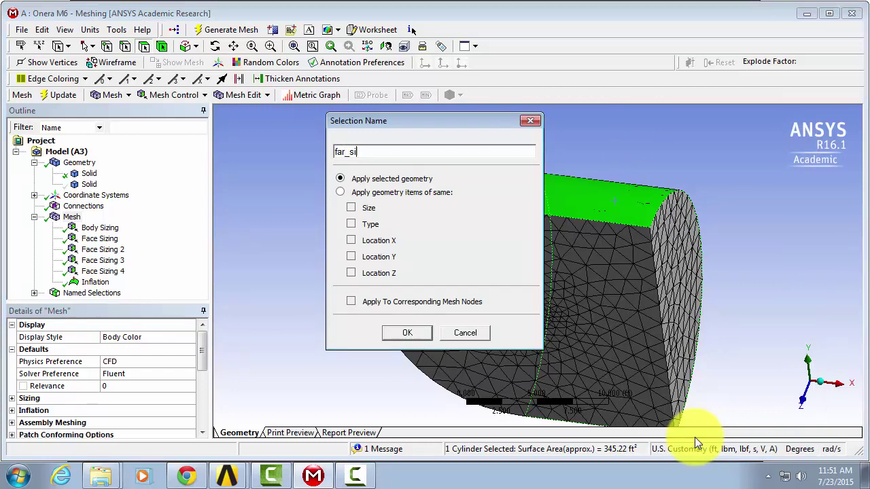
{"action": "type", "text": "de"}
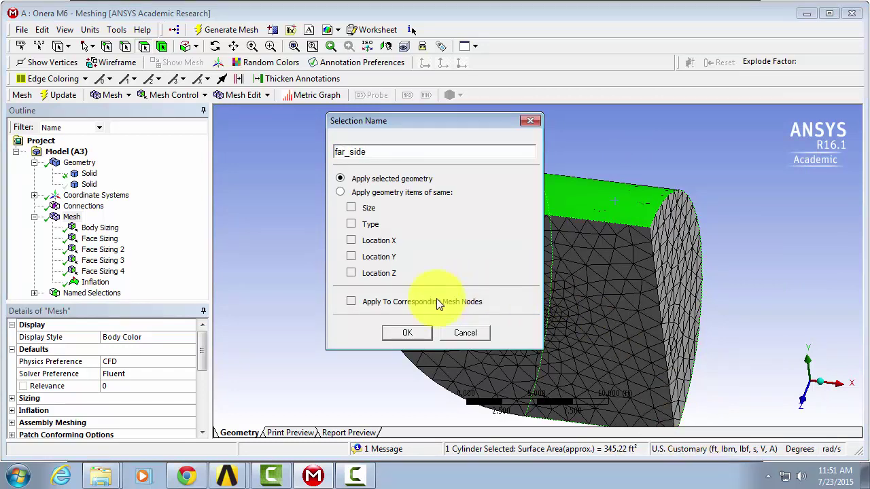
{"action": "left_click", "coordinate": [408, 333]}
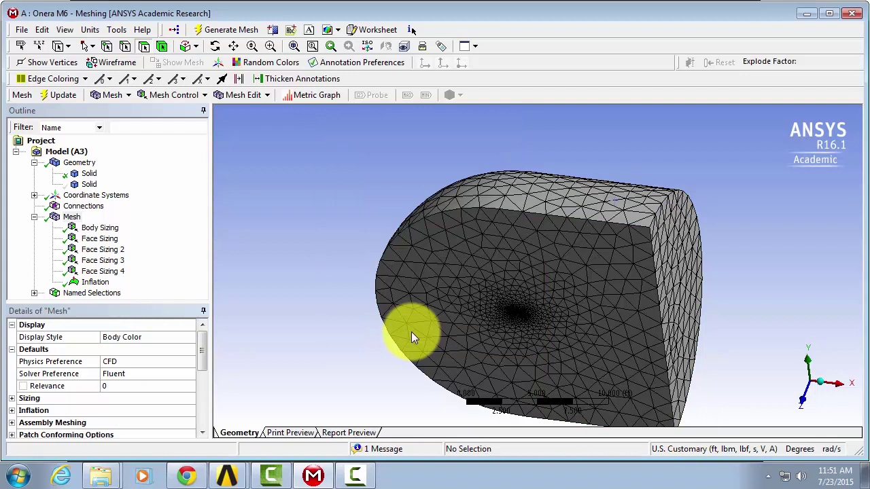
Create a named selection outlet from the flat downstream end face of the domain.
{"action": "left_click", "coordinate": [687, 271]}
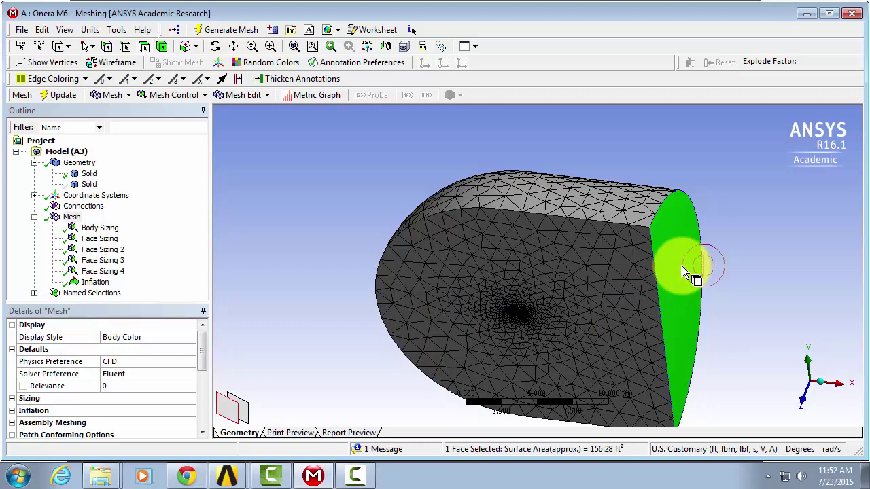
{"action": "right_click", "coordinate": [682, 266]}
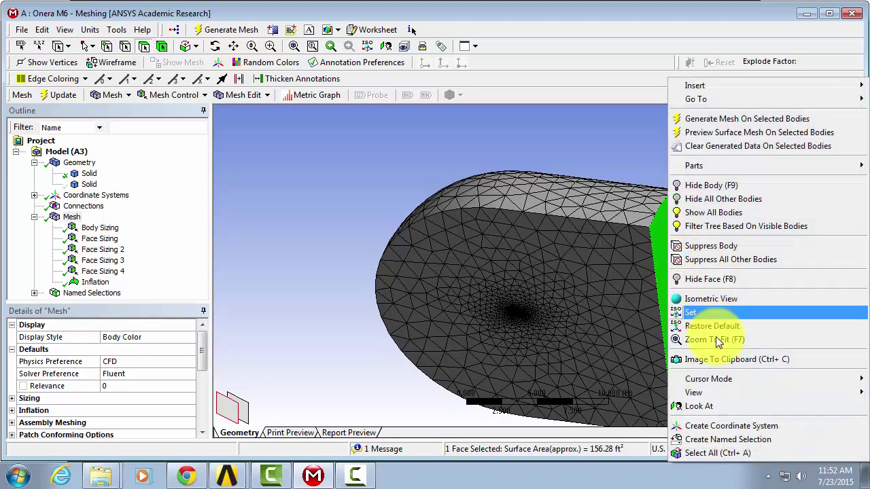
{"action": "left_click", "coordinate": [715, 441]}
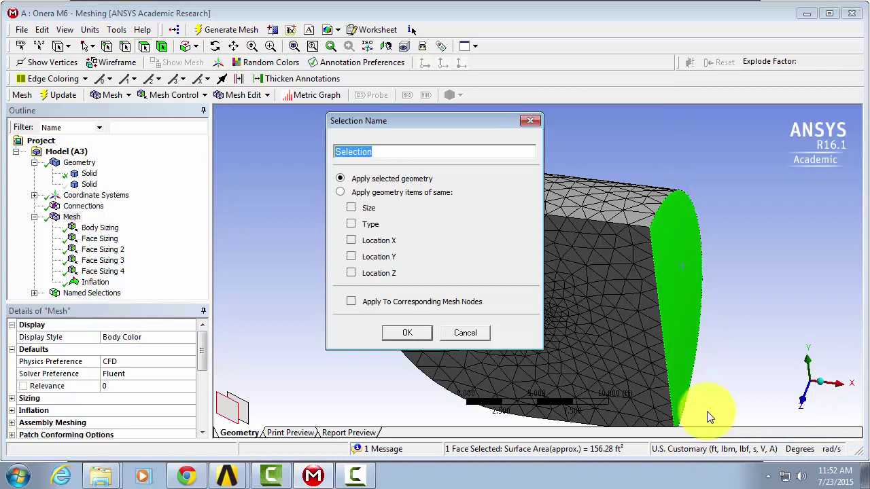
{"action": "type", "text": "outlet"}
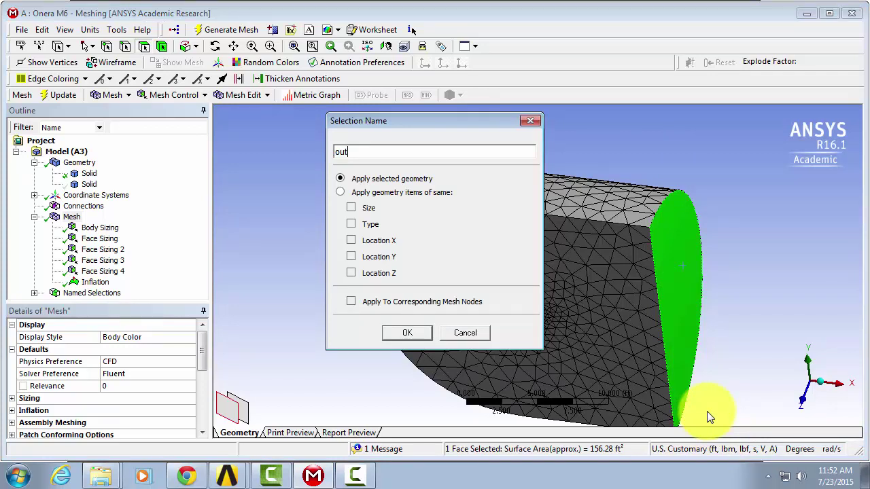
{"action": "left_click", "coordinate": [401, 332]}
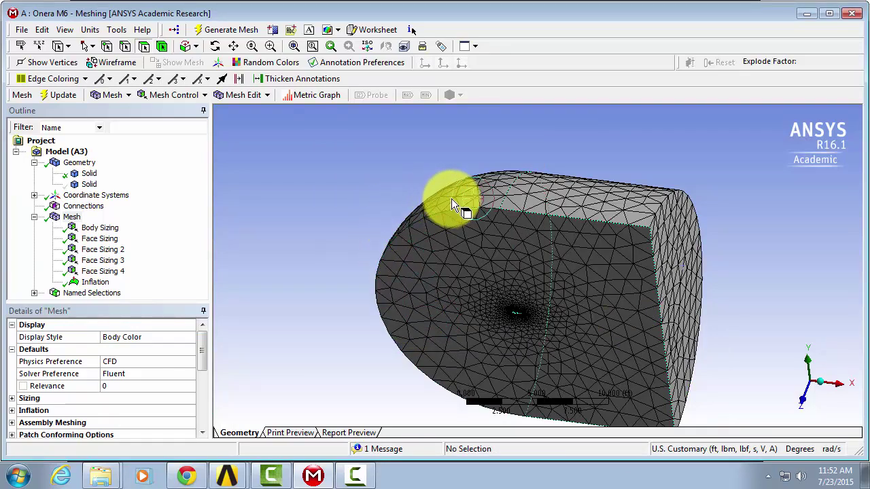
Create a named selection inlet from the rounded upstream face of the domain.
{"action": "left_click", "coordinate": [451, 205]}
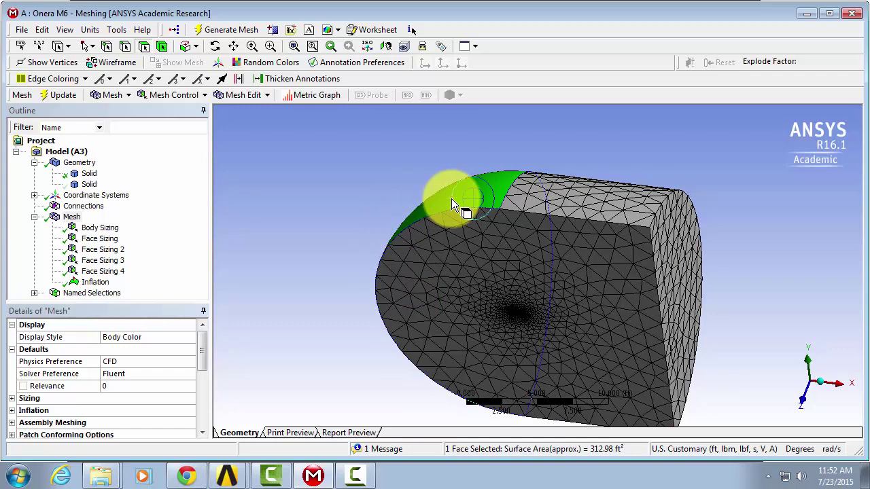
{"action": "right_click", "coordinate": [451, 198]}
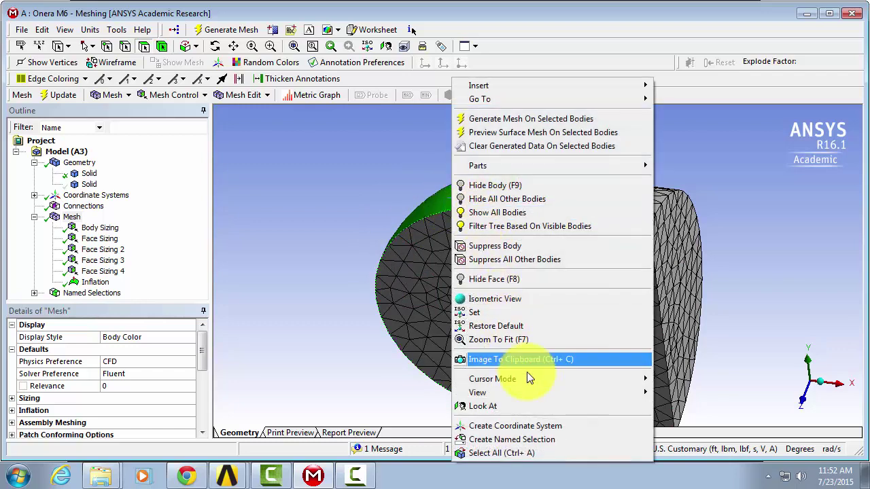
{"action": "left_click", "coordinate": [534, 438]}
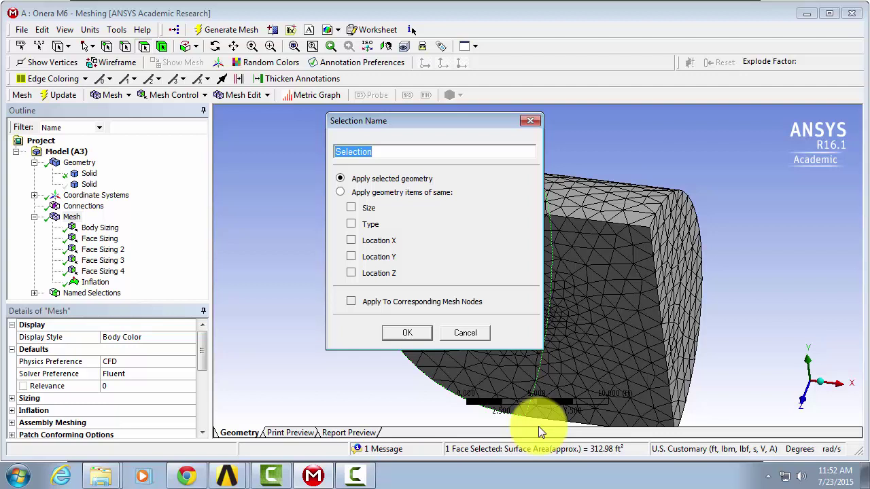
{"action": "type", "text": "inlet"}
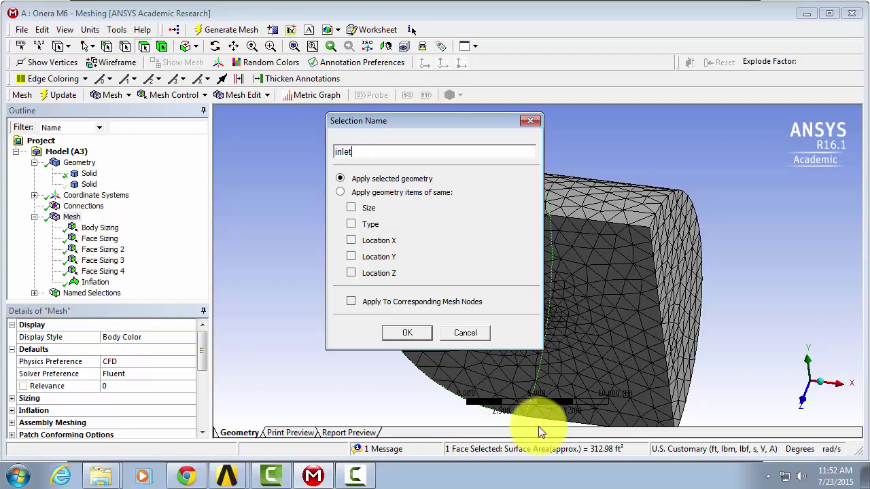
{"action": "left_click", "coordinate": [420, 332]}
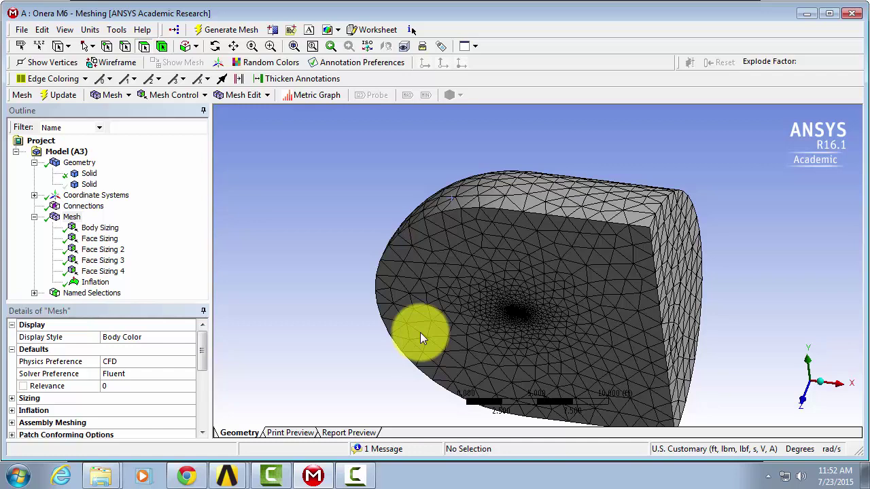
Select the wing's upper surface face, extend the selection to limits, and create a named selection wing_surface from it.
{"action": "left_click", "coordinate": [805, 401]}
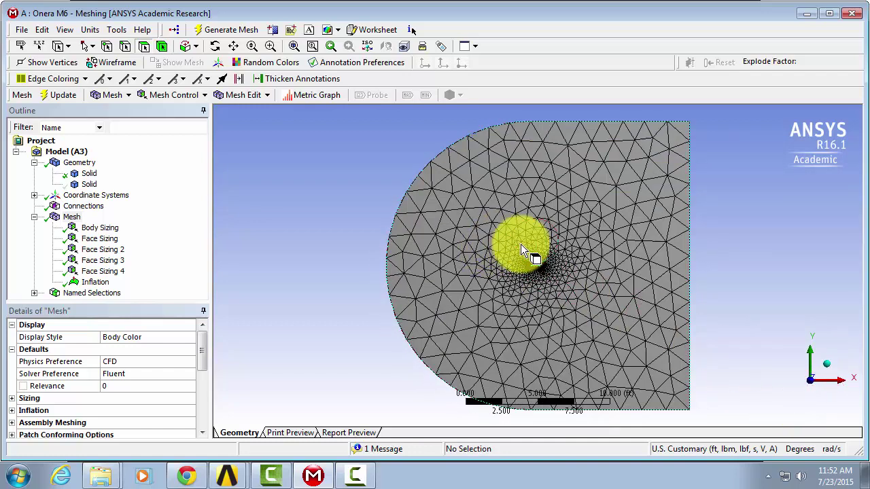
{"action": "left_click_drag", "start_coordinate": [523, 249], "coordinate": [571, 293]}
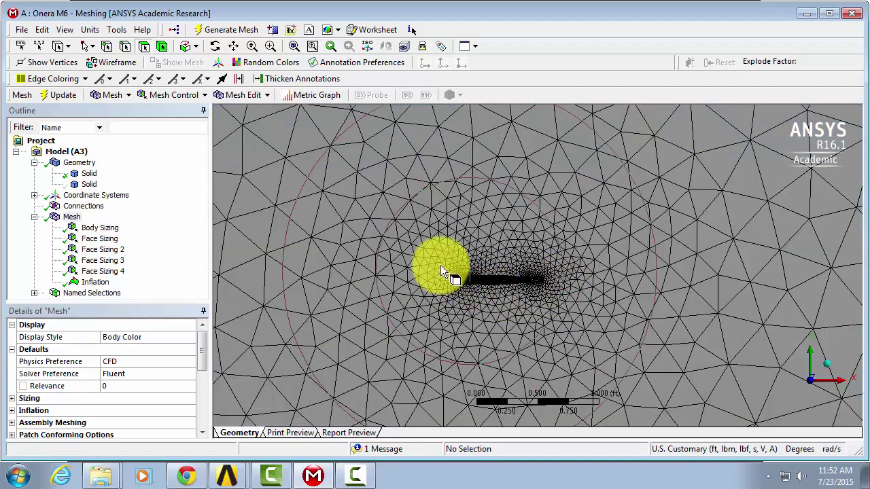
{"action": "left_click_drag", "start_coordinate": [445, 257], "coordinate": [562, 320]}
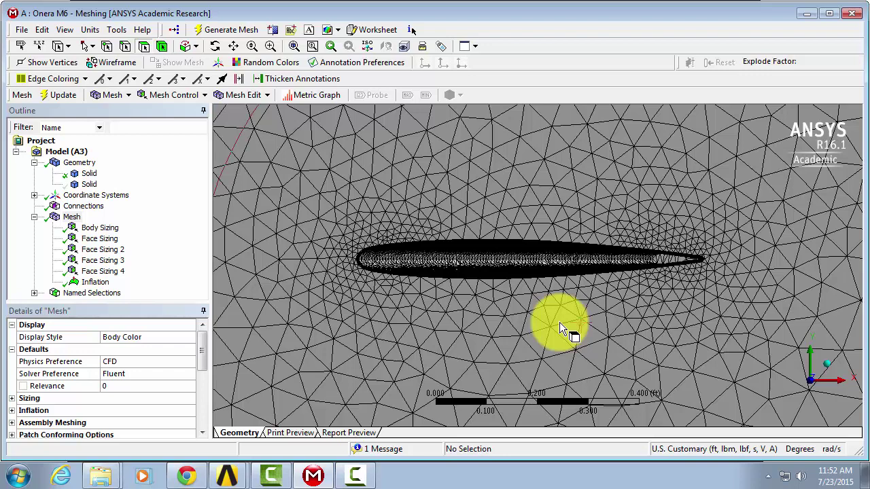
{"action": "left_click", "coordinate": [450, 259]}
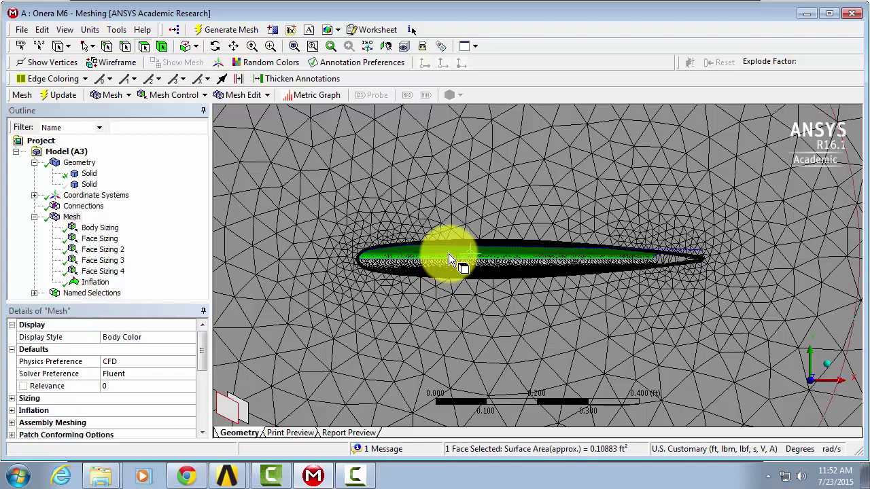
{"action": "left_click", "coordinate": [197, 47]}
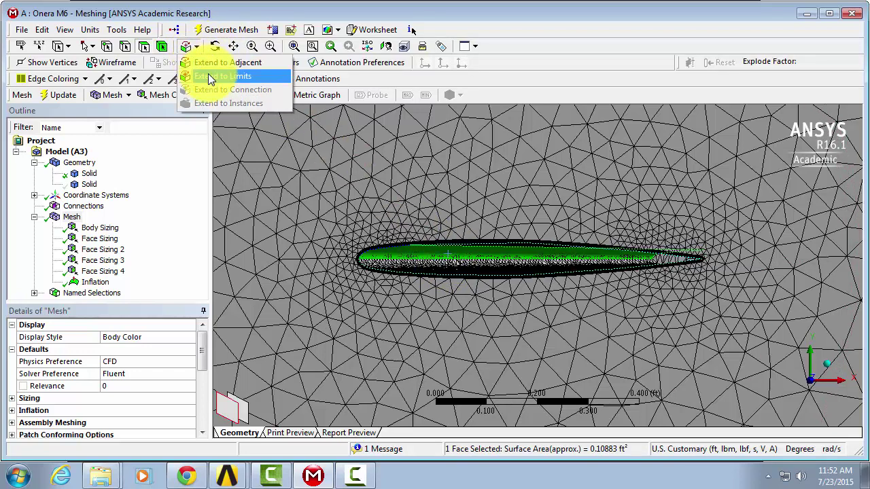
{"action": "left_click", "coordinate": [210, 74]}
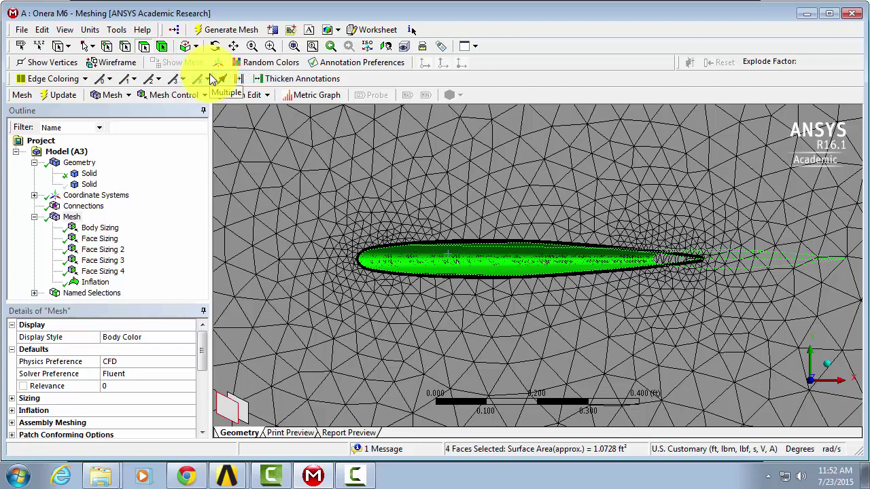
{"action": "right_click", "coordinate": [406, 260]}
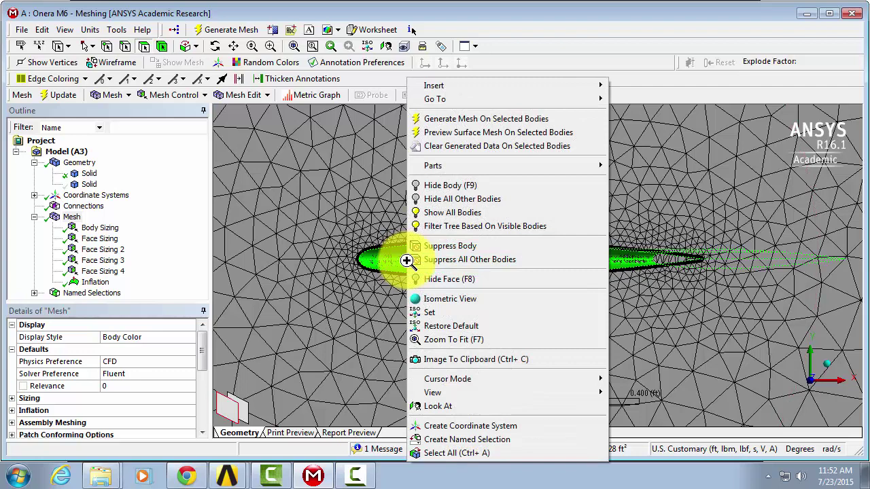
{"action": "left_click", "coordinate": [454, 441]}
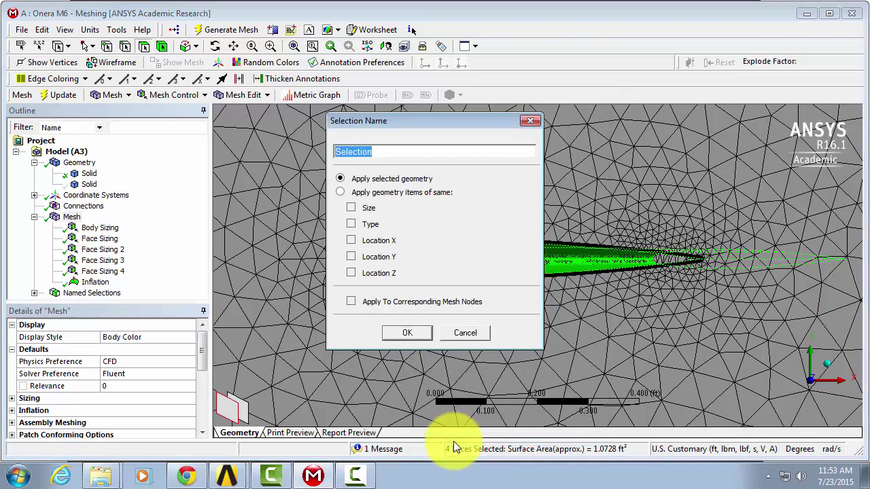
{"action": "type", "text": "wing_surface"}
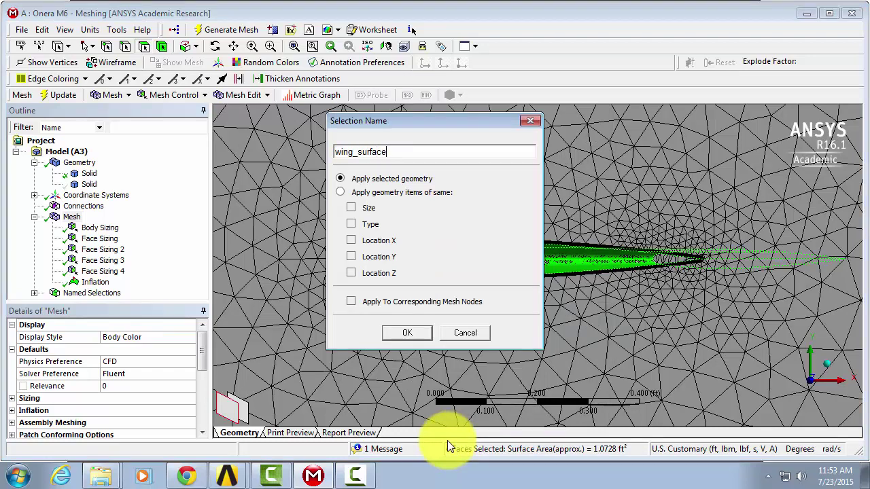
{"action": "left_click", "coordinate": [408, 332]}
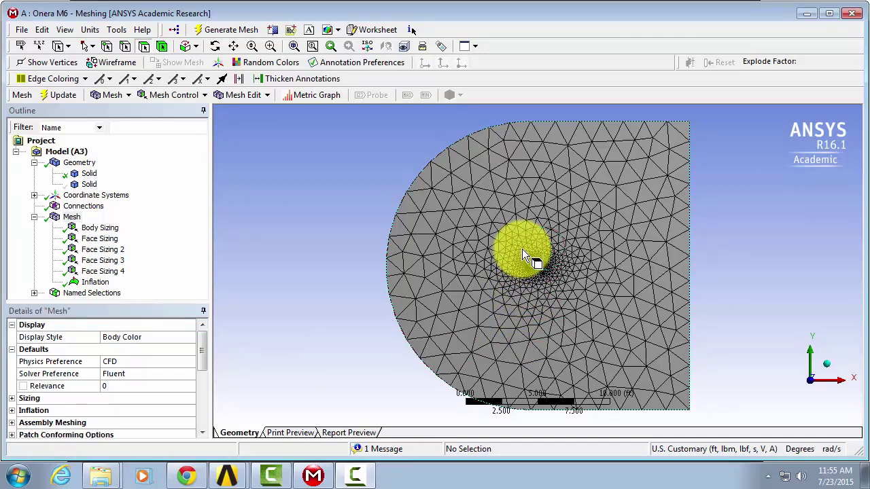
Create a named selection wing_tip from the small face at the wing's tip, visible through the root opening.
{"action": "scroll", "coordinate": [540, 287], "scroll_direction": "up", "scroll_amount": 5}
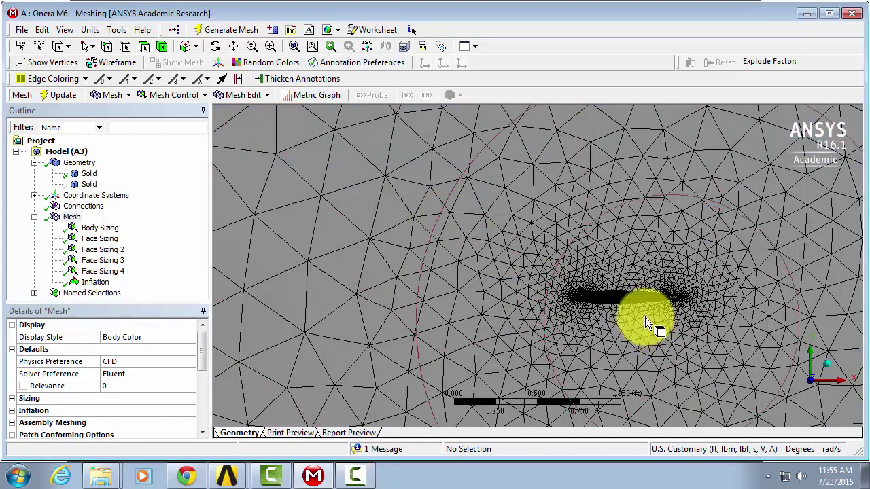
{"action": "middle_click_drag", "start_coordinate": [632, 314], "coordinate": [605, 276]}
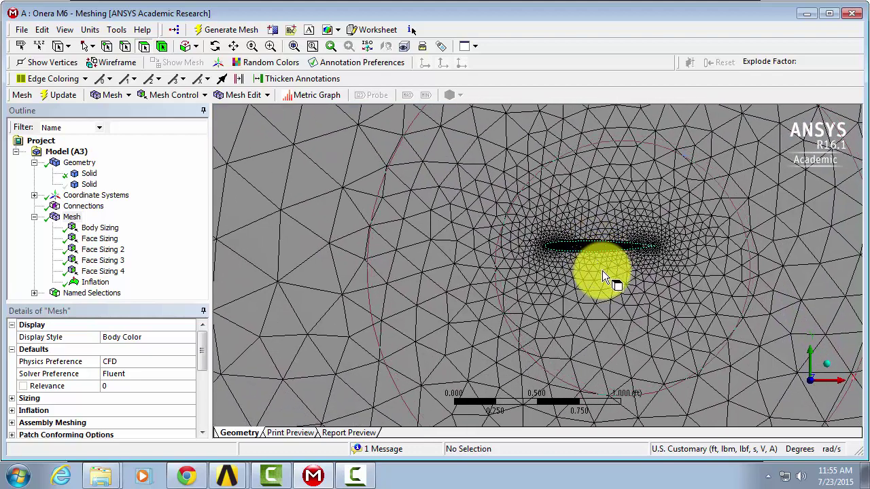
{"action": "middle_click_drag", "start_coordinate": [517, 201], "coordinate": [666, 297]}
{"action": "scroll", "coordinate": [680, 295], "scroll_direction": "up", "scroll_amount": 3}
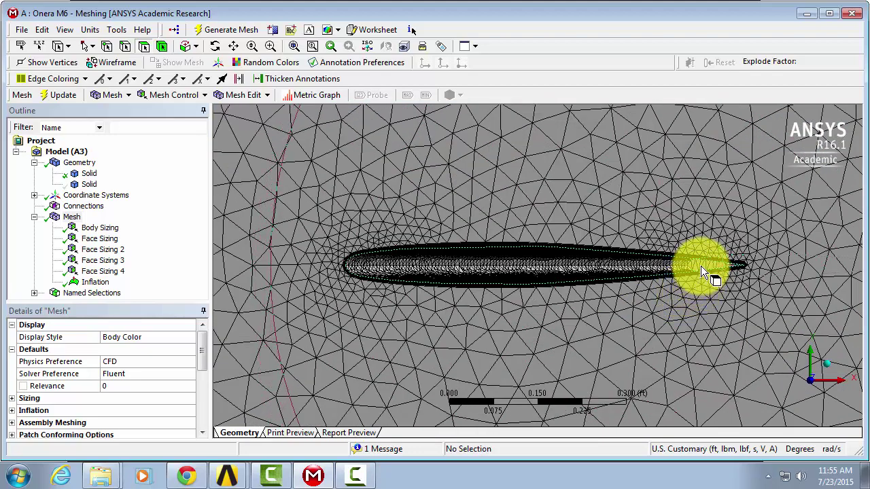
{"action": "left_click", "coordinate": [703, 267]}
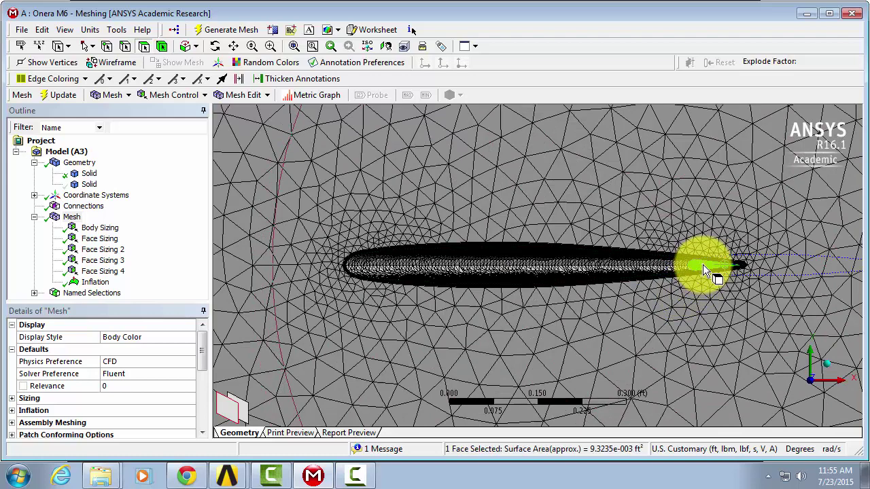
{"action": "scroll", "coordinate": [700, 258], "scroll_direction": "down", "scroll_amount": 3}
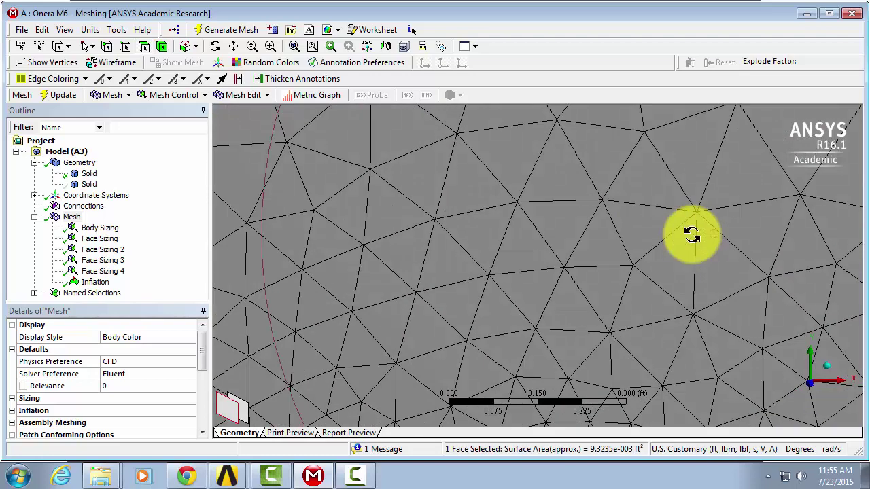
{"action": "scroll", "coordinate": [692, 236], "scroll_direction": "down", "scroll_amount": 2}
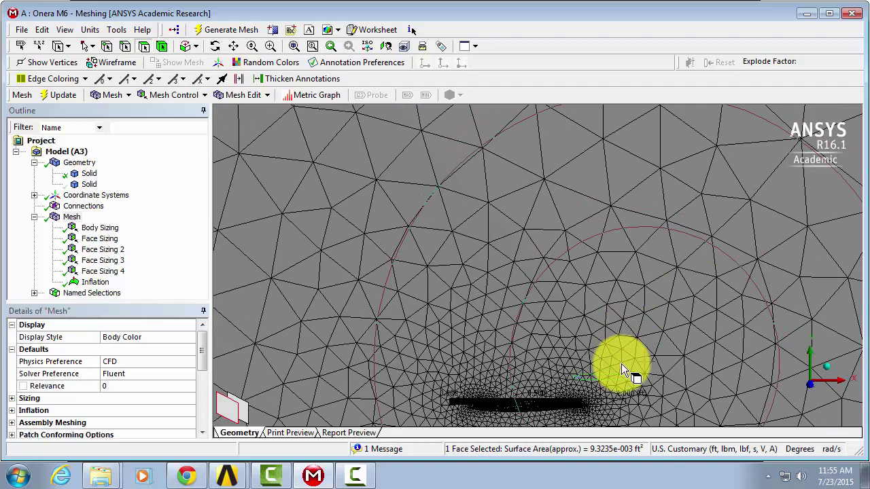
{"action": "middle_click_drag", "start_coordinate": [602, 365], "coordinate": [632, 378]}
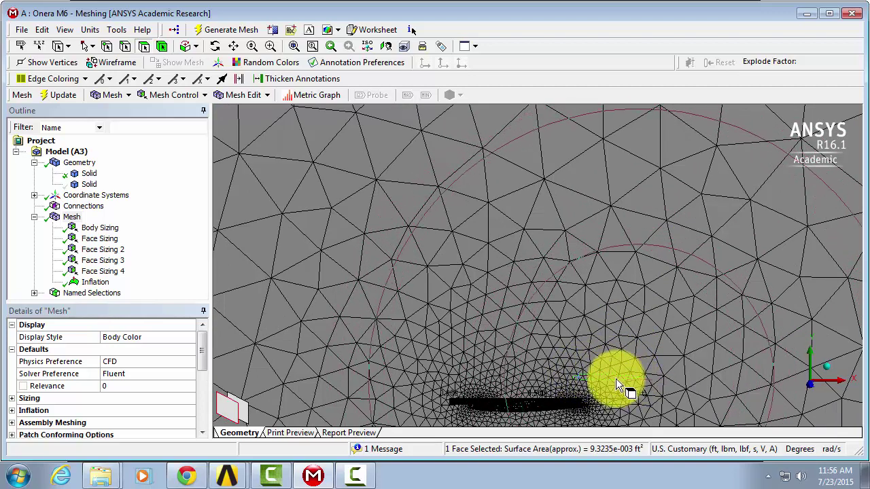
{"action": "right_click", "coordinate": [612, 375]}
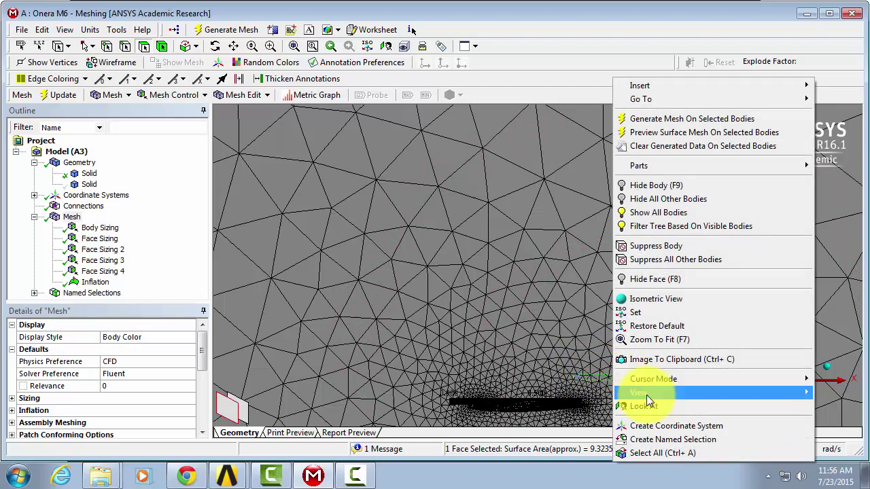
{"action": "left_click", "coordinate": [657, 441]}
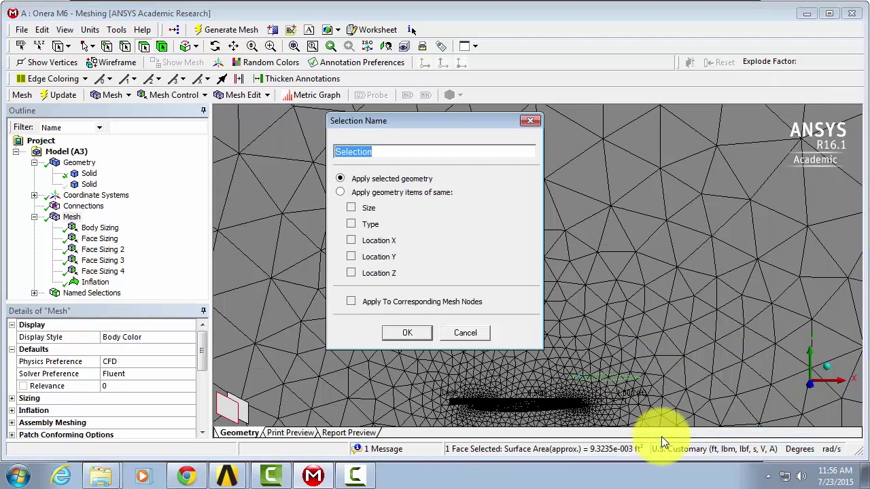
{"action": "type", "text": "wing"}
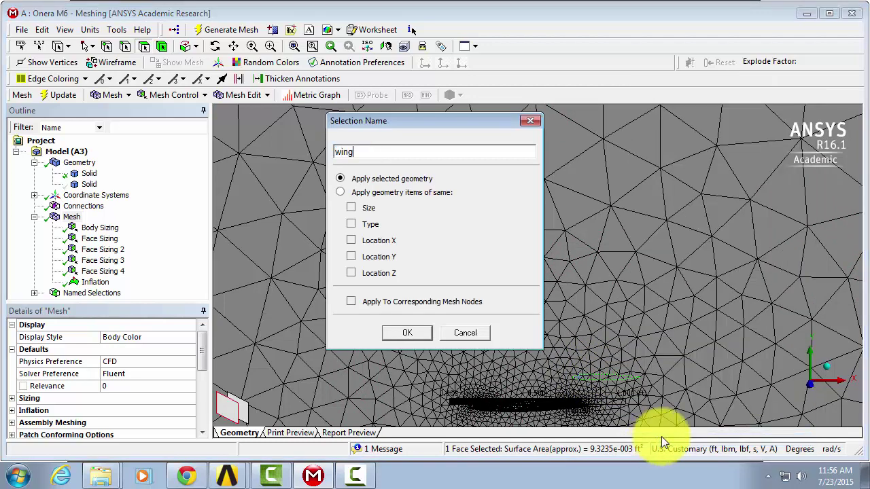
{"action": "type", "text": "_tip"}
{"action": "left_click", "coordinate": [414, 334]}
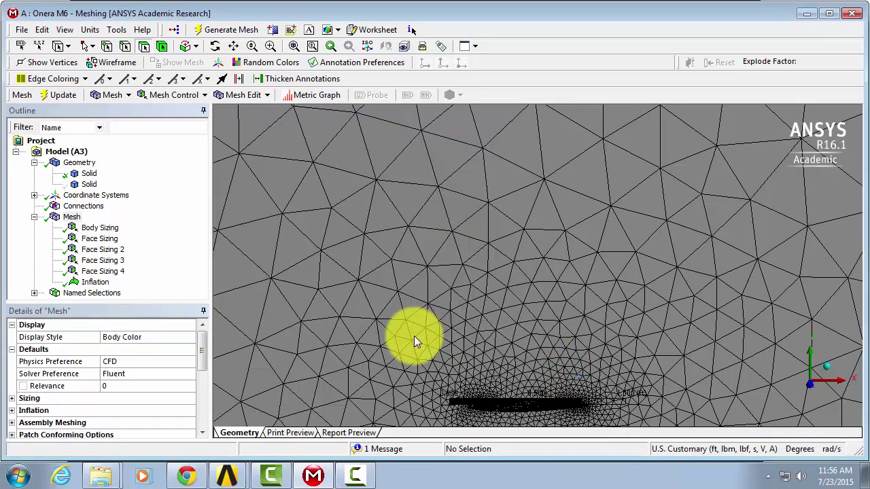
{"action": "left_click", "coordinate": [807, 387]}
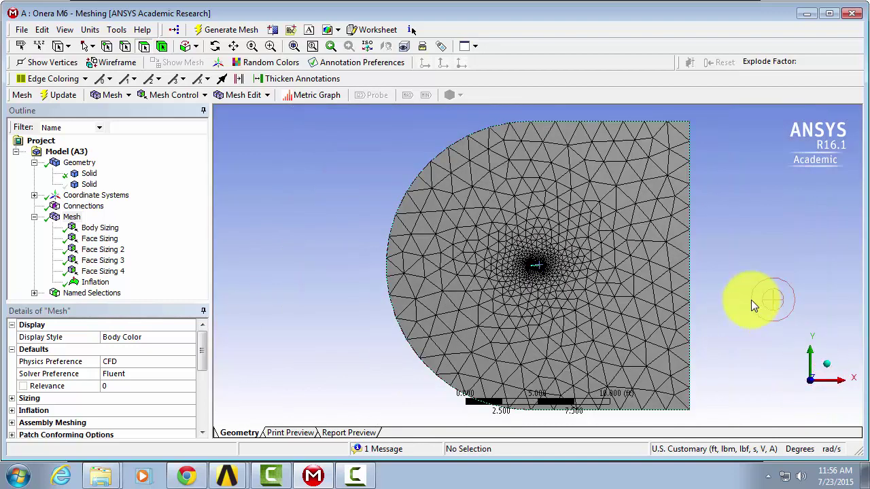